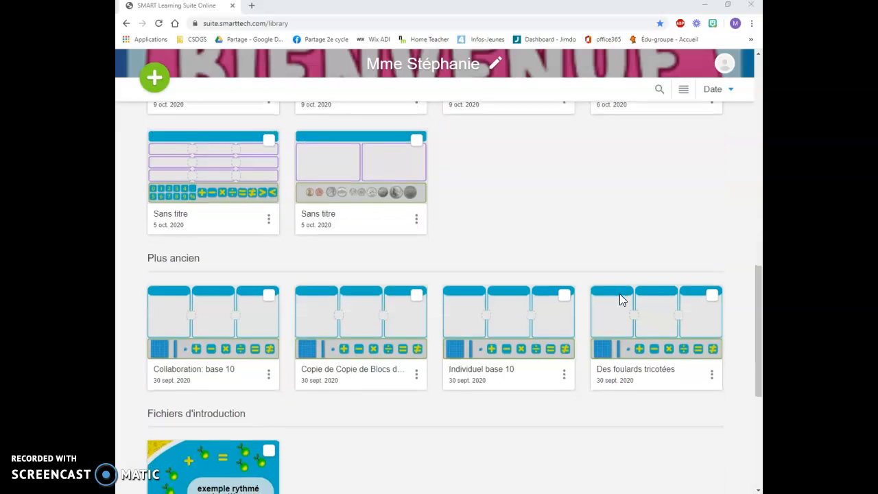
# Start adding activities to the class library from the start of the library page
pyautogui.scroll(8, 619, 295)
pyautogui.scroll(10, 619, 295)
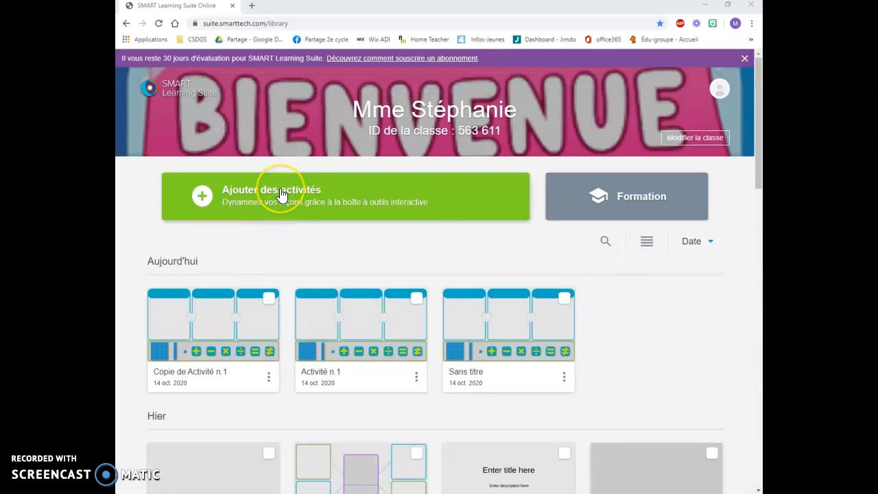
pyautogui.click(281, 195)
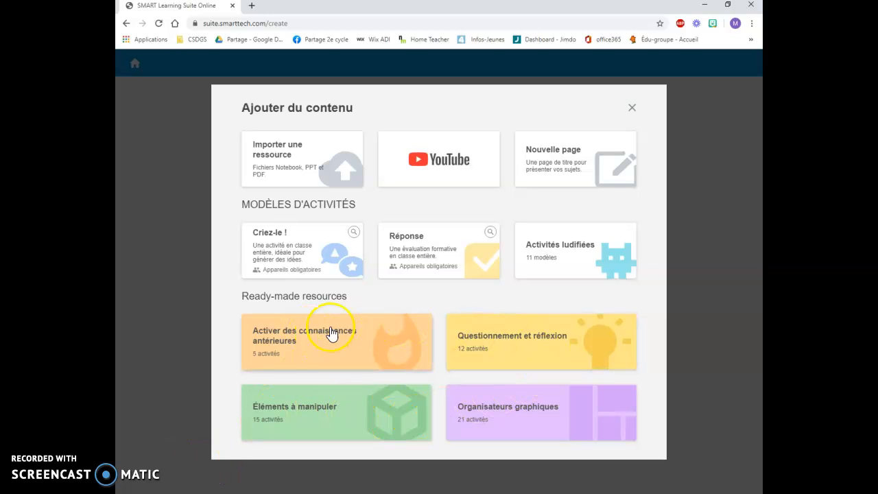
# Examine the ready-made templates under Éléments à manipuler and Activer des connaissances antérieures
pyautogui.click(304, 410)
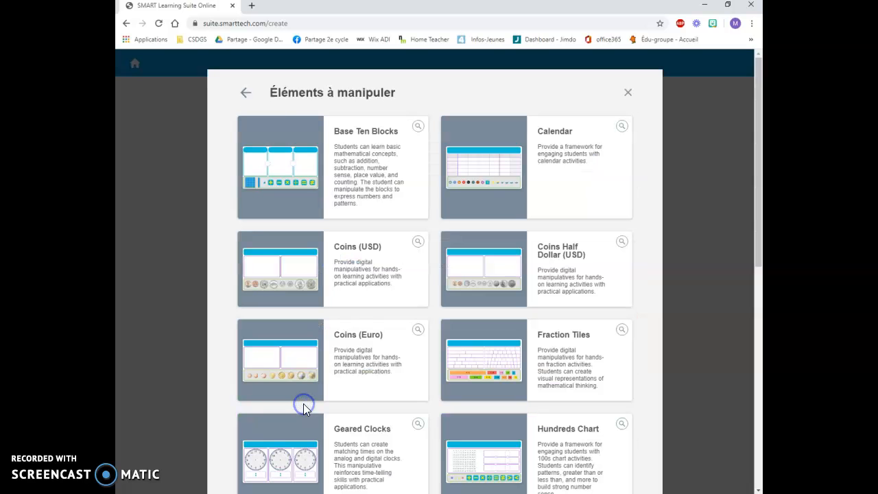
pyautogui.scroll(-4, 304, 419)
pyautogui.scroll(-3, 309, 420)
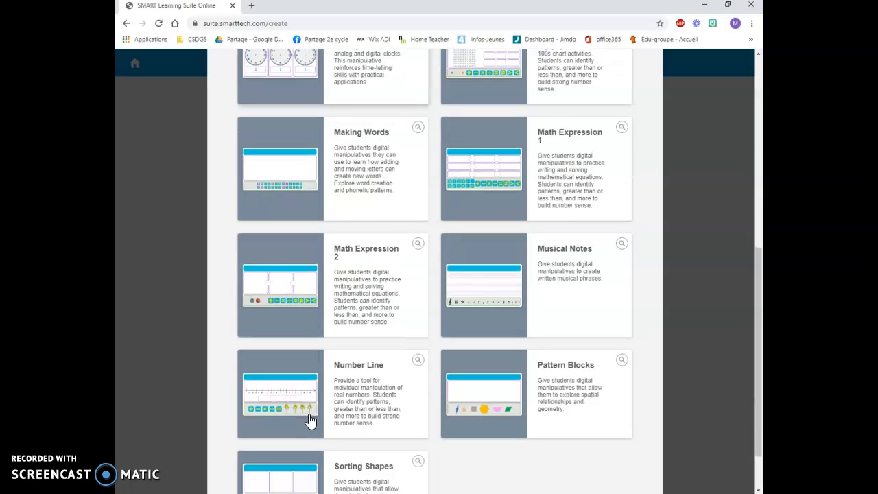
pyautogui.scroll(7, 310, 419)
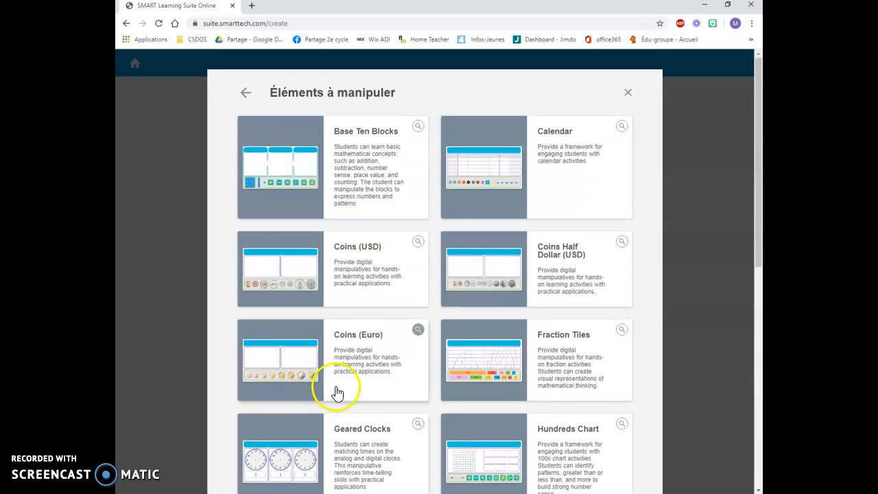
pyautogui.click(246, 91)
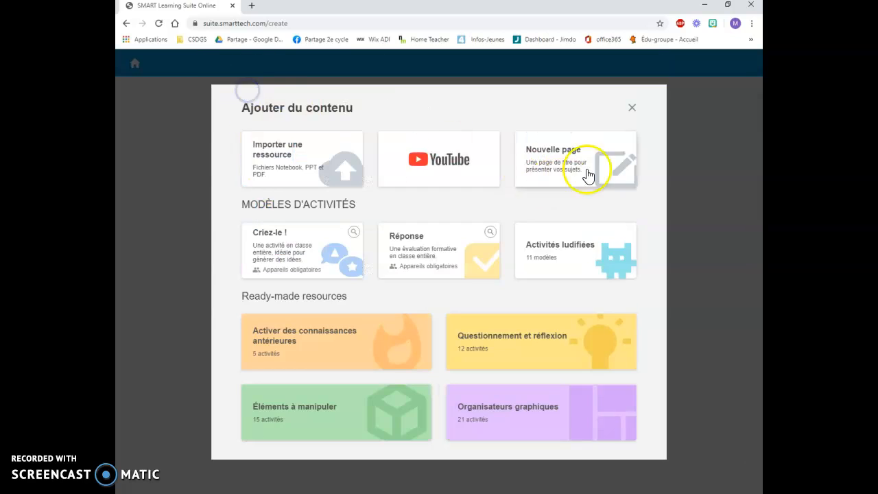
pyautogui.click(318, 357)
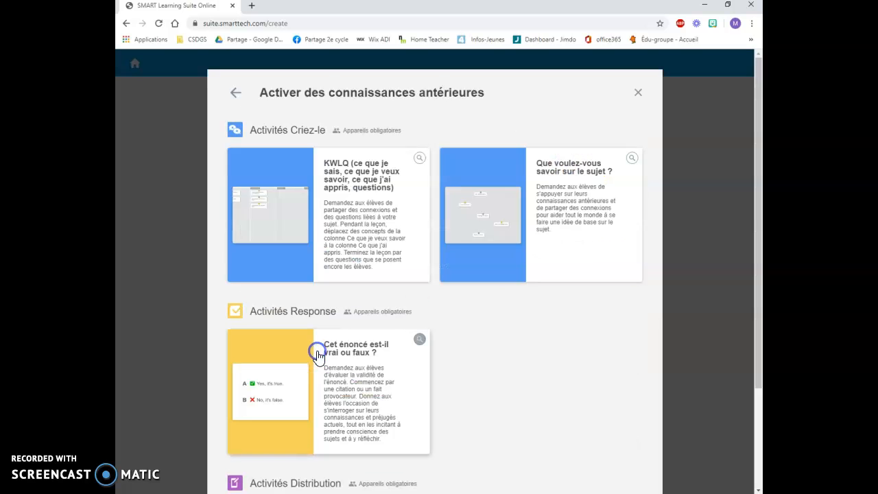
pyautogui.click(235, 93)
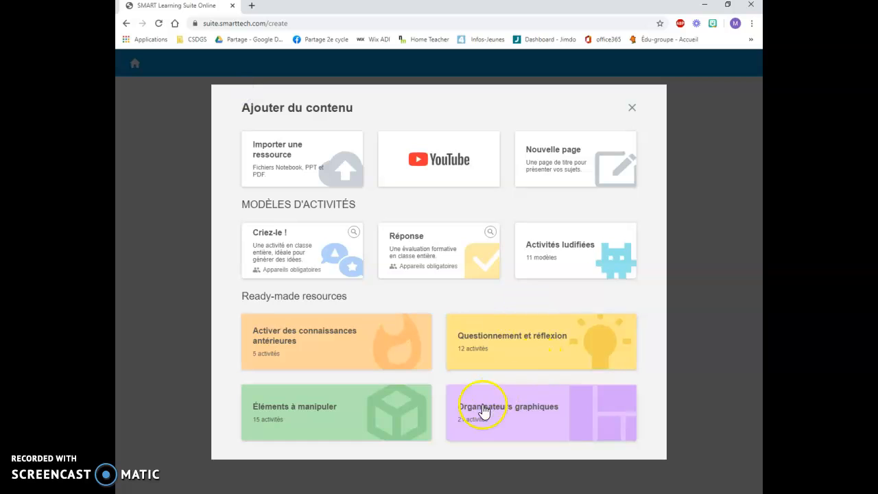
# Choose the Base Ten Blocks template from the Éléments à manipuler resources
pyautogui.click(328, 411)
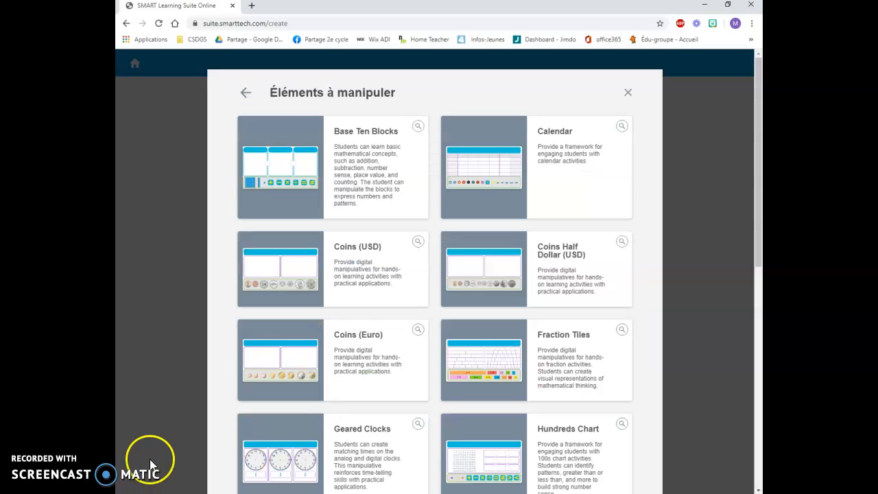
pyautogui.click(338, 195)
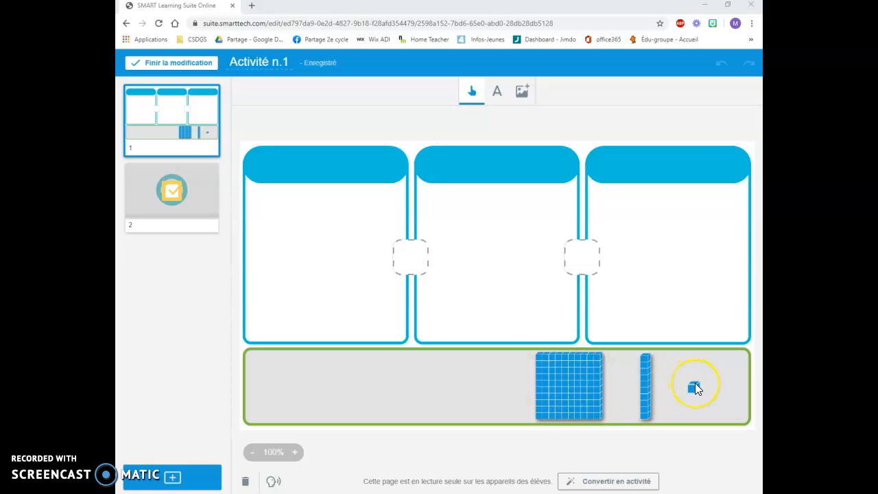
# Place two hundred-blocks, one ten-rod and one unit cube from the tray into the columns above
pyautogui.click(573, 397)
pyautogui.click(568, 386)
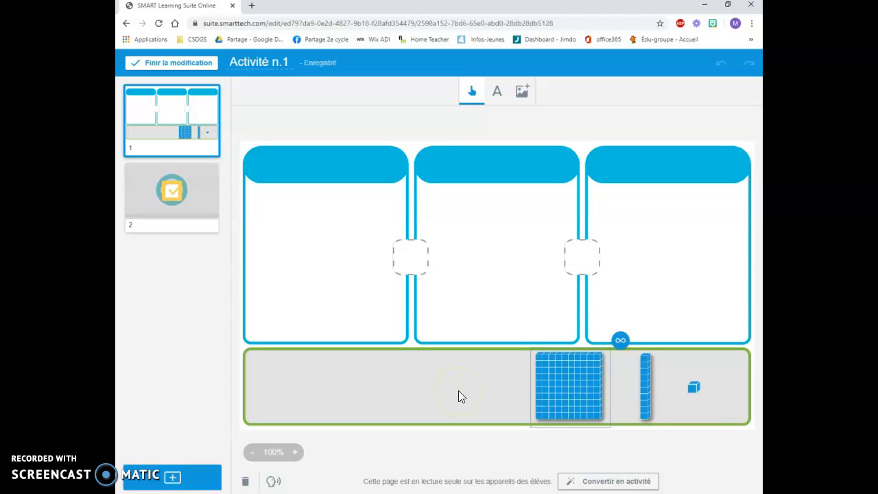
pyautogui.click(619, 347)
pyautogui.moveTo(574, 390); pyautogui.dragTo(488, 257)
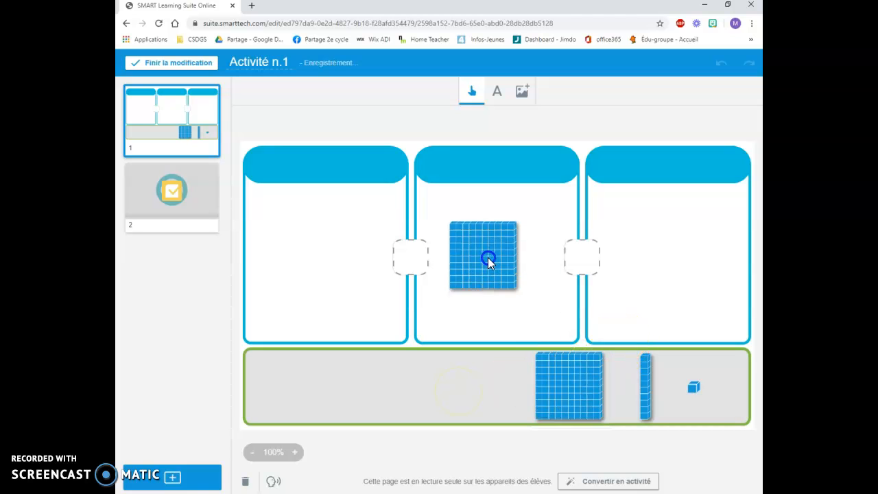
pyautogui.moveTo(562, 402); pyautogui.dragTo(587, 245)
pyautogui.moveTo(648, 390); pyautogui.dragTo(663, 255)
pyautogui.moveTo(692, 394); pyautogui.dragTo(699, 271)
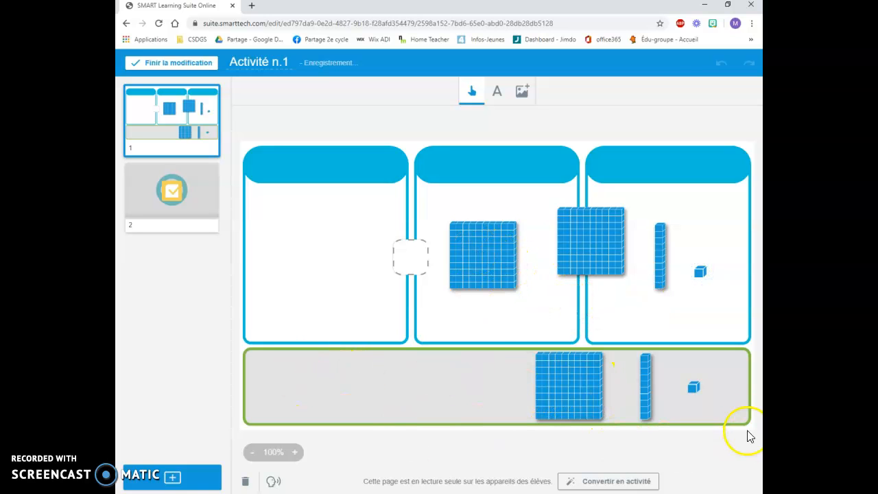
# Delete both hundred-block copies from the columns above the tray
pyautogui.click(491, 264)
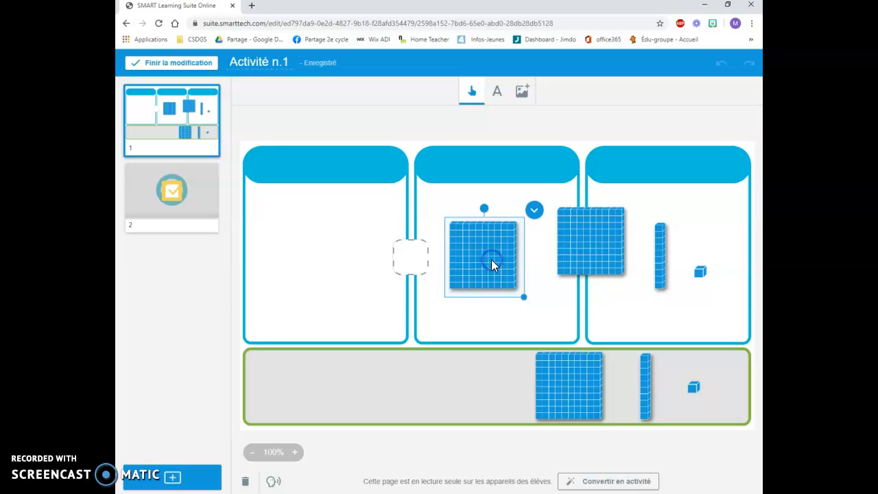
pyautogui.click(535, 213)
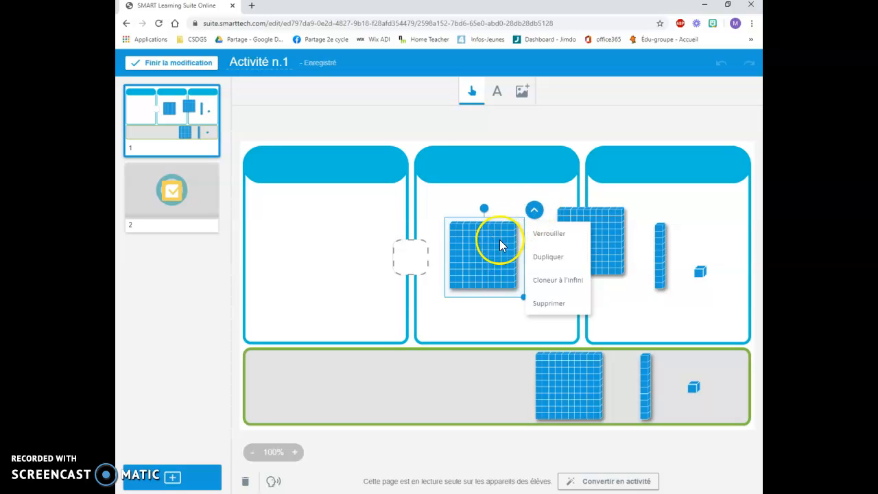
pyautogui.click(500, 240)
pyautogui.click(531, 210)
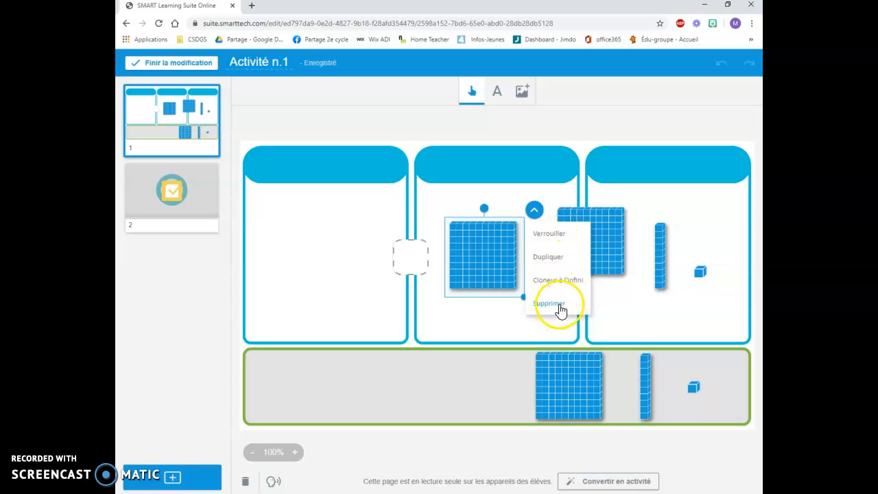
pyautogui.click(559, 305)
pyautogui.click(515, 308)
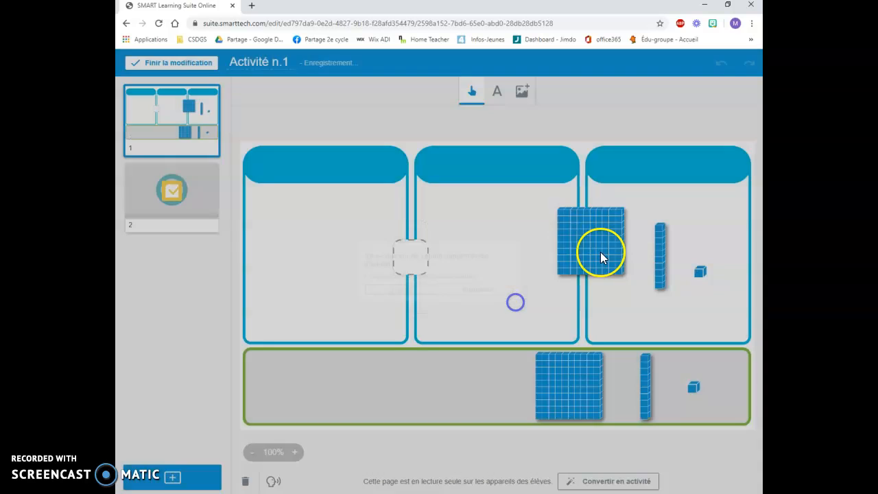
pyautogui.click(601, 236)
pyautogui.click(641, 197)
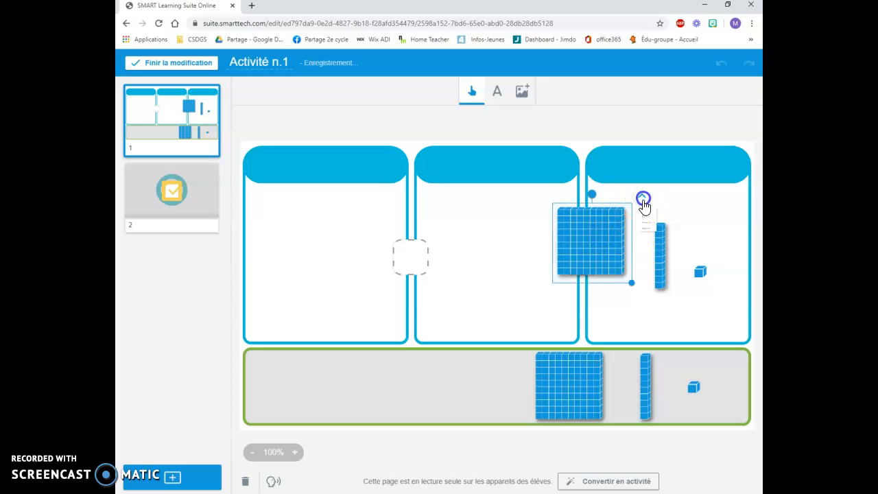
pyautogui.click(657, 289)
pyautogui.click(535, 308)
# Delete the ten-rod and unit-cube copies from the third column
pyautogui.click(658, 259)
pyautogui.click(683, 212)
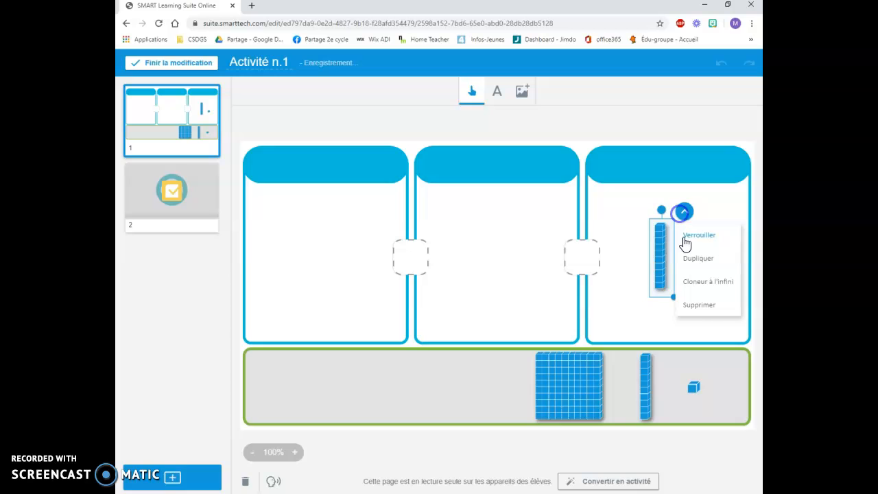
pyautogui.click(698, 299)
pyautogui.click(491, 307)
pyautogui.click(703, 272)
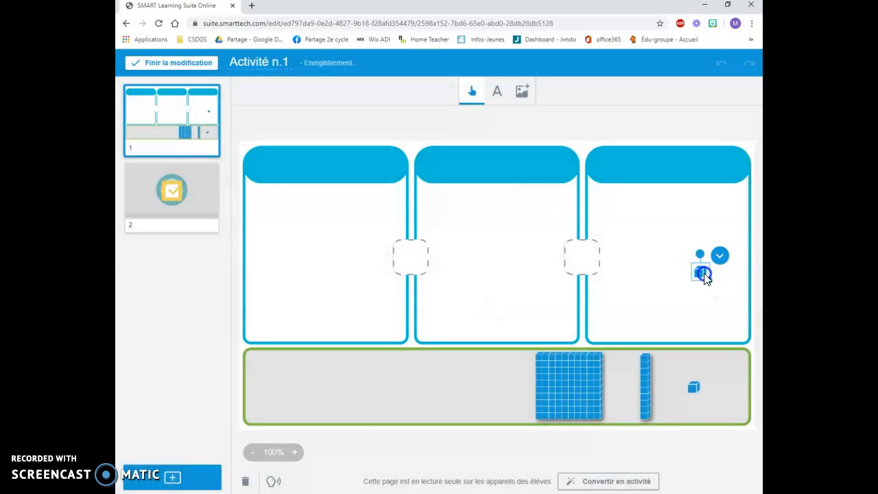
pyautogui.click(718, 255)
pyautogui.click(716, 350)
pyautogui.click(499, 301)
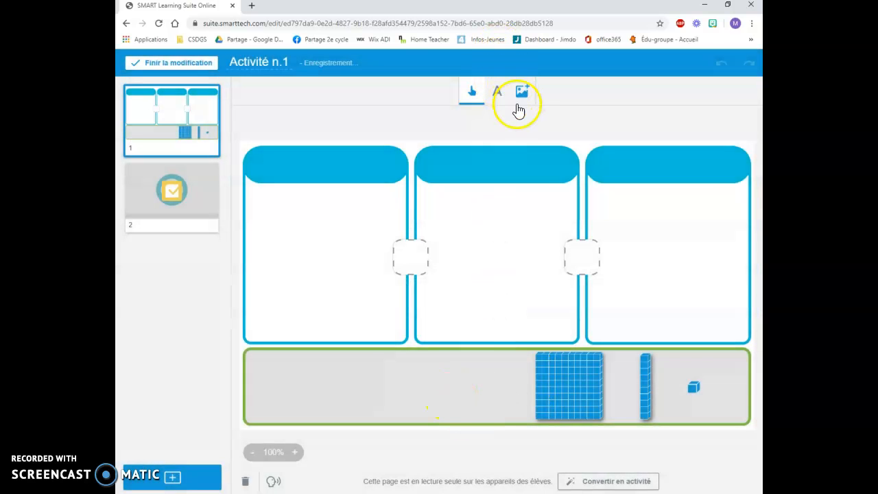
# Search online images for "unité de mille bloc de base 10" and insert the orange thousand-cube picture
pyautogui.click(522, 96)
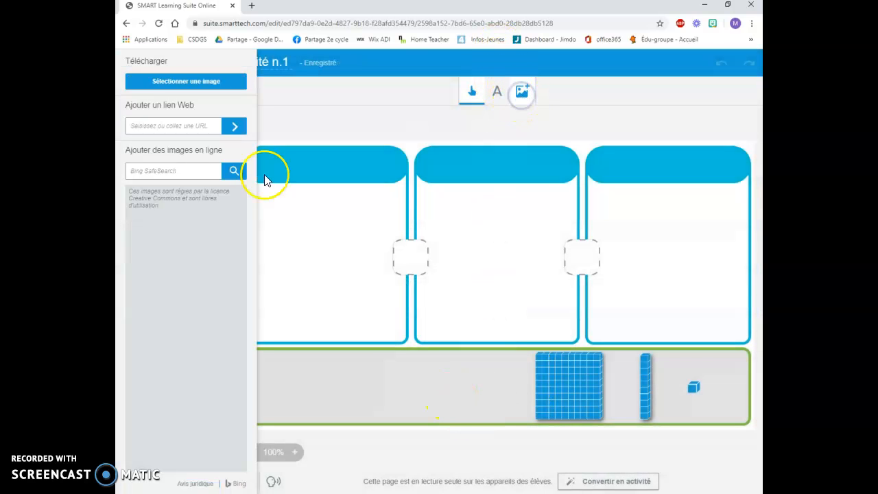
pyautogui.click(154, 170)
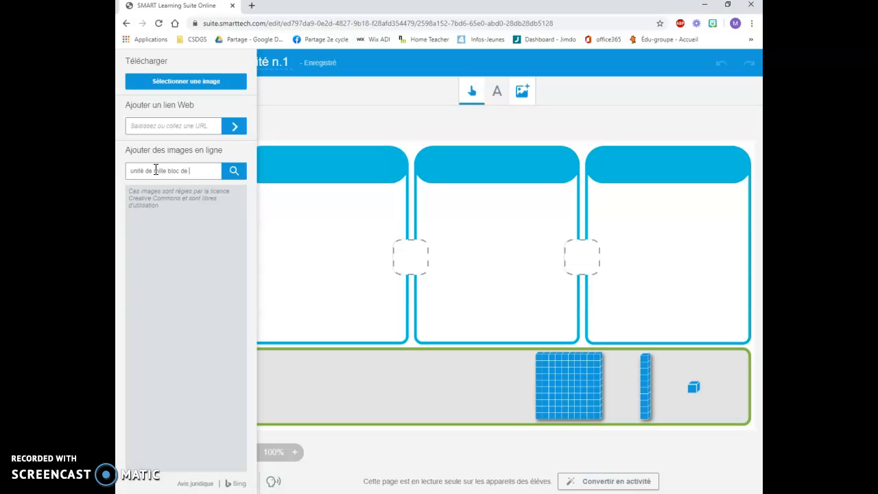
pyautogui.press('Return')
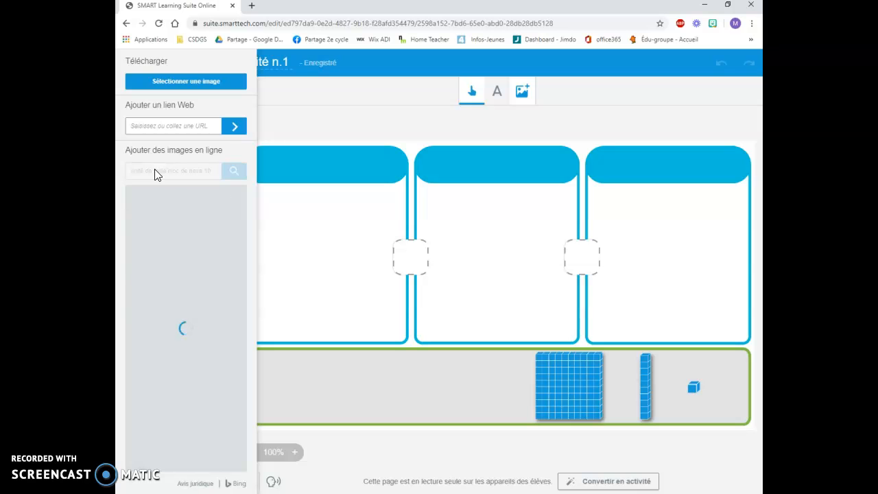
pyautogui.scroll(-5, 187, 360)
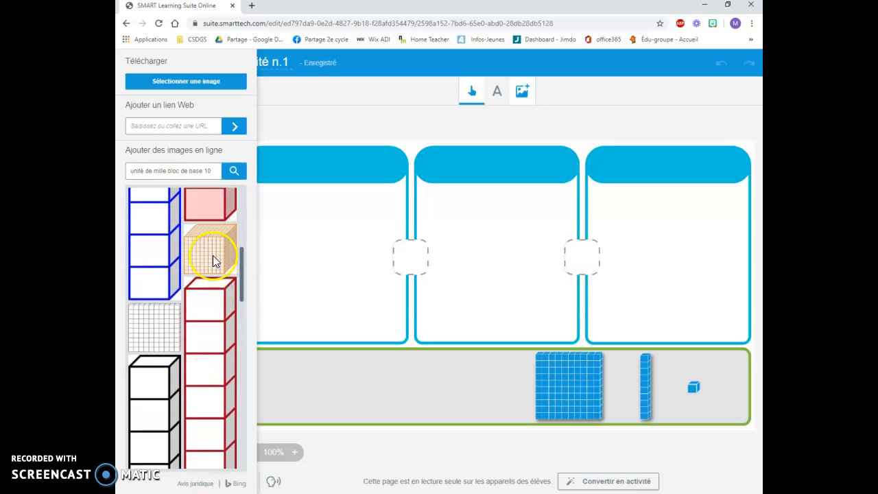
pyautogui.click(213, 248)
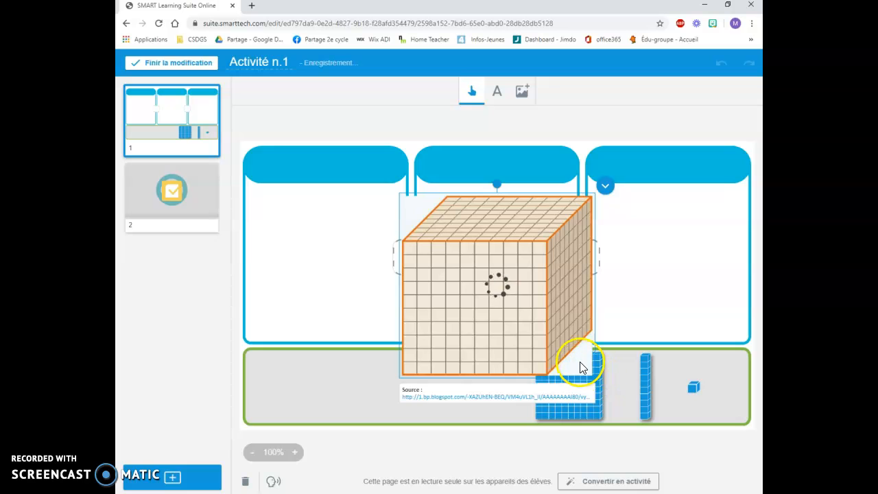
# Shrink the thousand-cube image to about the hundred-block's size and place it beside that block in the tray
pyautogui.moveTo(593, 380)
pyautogui.mouseDown()
pyautogui.moveTo(552, 342)
pyautogui.moveTo(553, 355)
pyautogui.moveTo(592, 379)
pyautogui.mouseUp()
pyautogui.moveTo(530, 337); pyautogui.dragTo(390, 314)
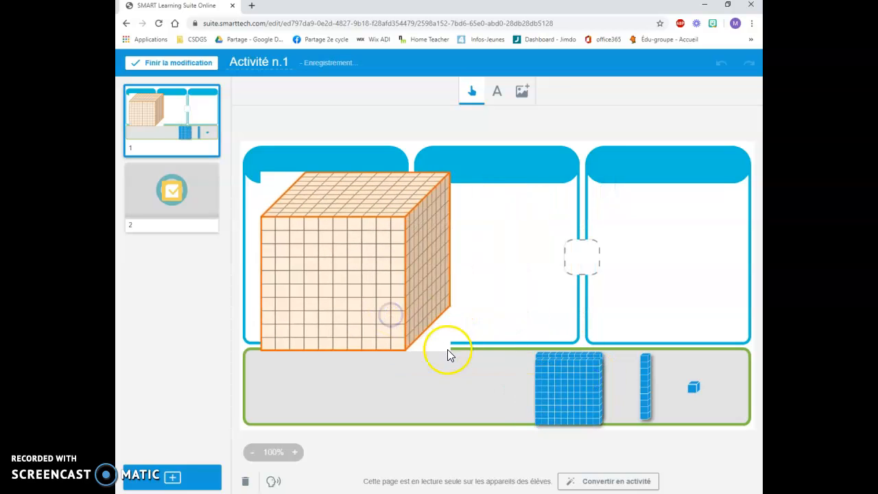
pyautogui.click(420, 328)
pyautogui.moveTo(478, 369); pyautogui.dragTo(357, 272)
pyautogui.moveTo(333, 237); pyautogui.dragTo(480, 391)
# Make the thousand-cube image infinitely clonable and pull three copies of it into the columns
pyautogui.click(523, 343)
pyautogui.click(572, 296)
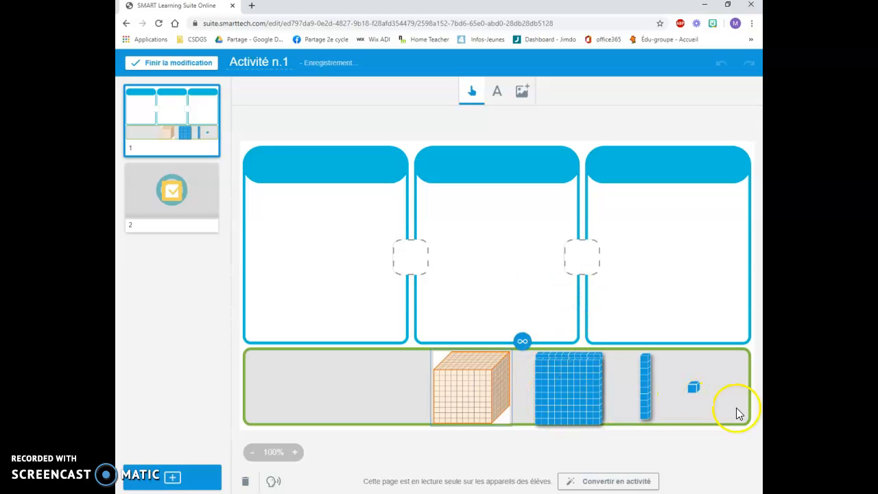
pyautogui.moveTo(463, 387); pyautogui.dragTo(476, 256)
pyautogui.moveTo(472, 402); pyautogui.dragTo(552, 288)
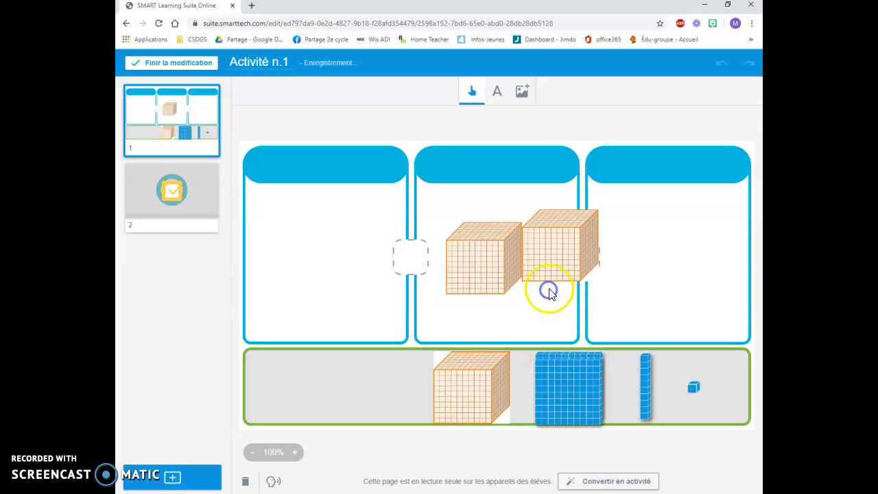
pyautogui.moveTo(466, 426); pyautogui.dragTo(379, 257)
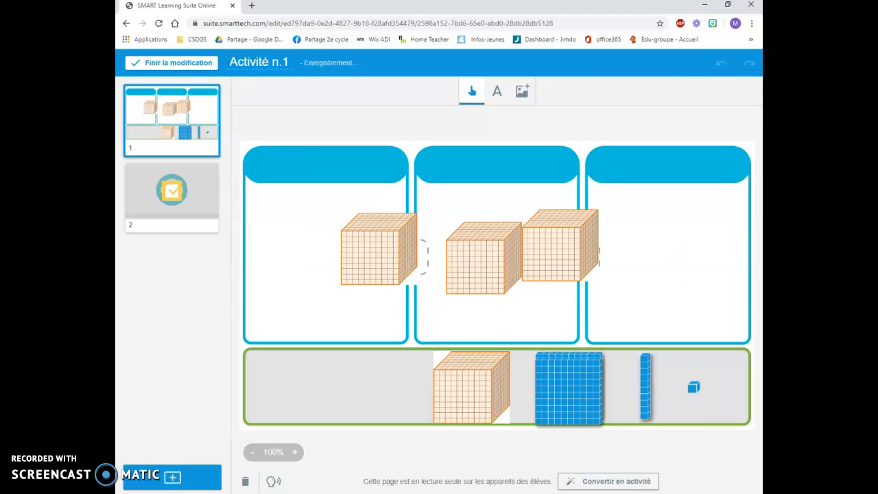
pyautogui.click(524, 94)
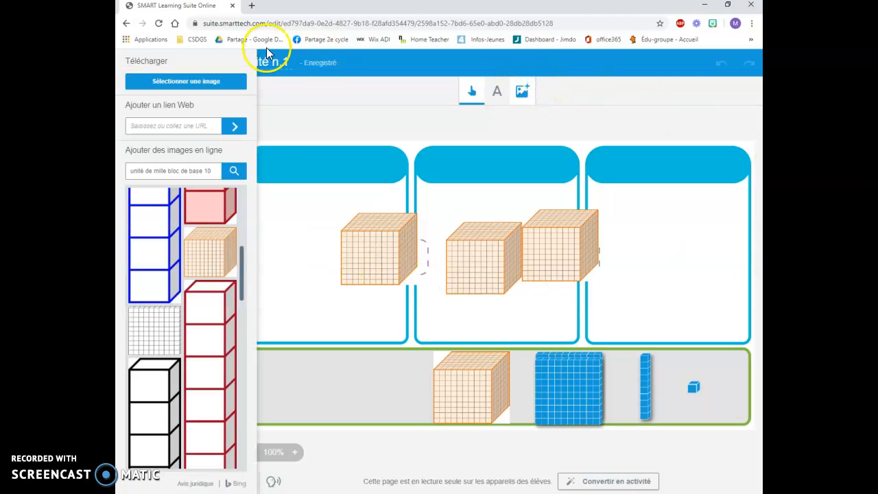
pyautogui.click(173, 84)
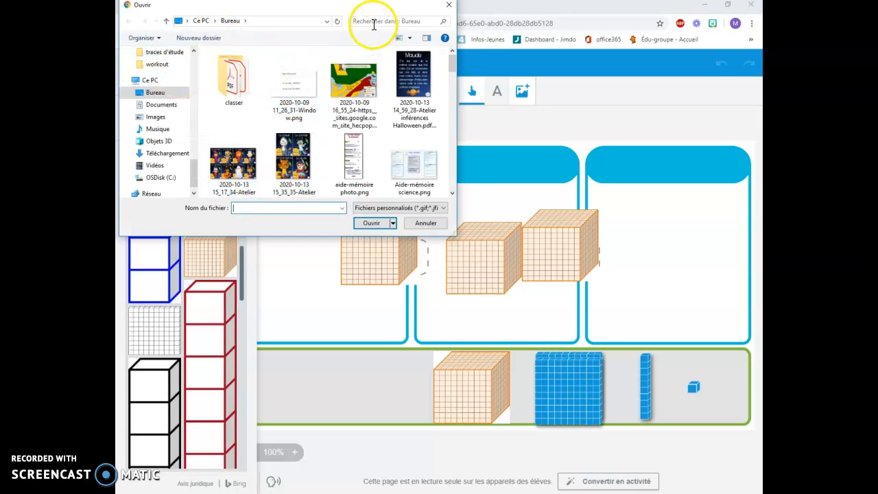
pyautogui.press('Escape')
pyautogui.click(356, 110)
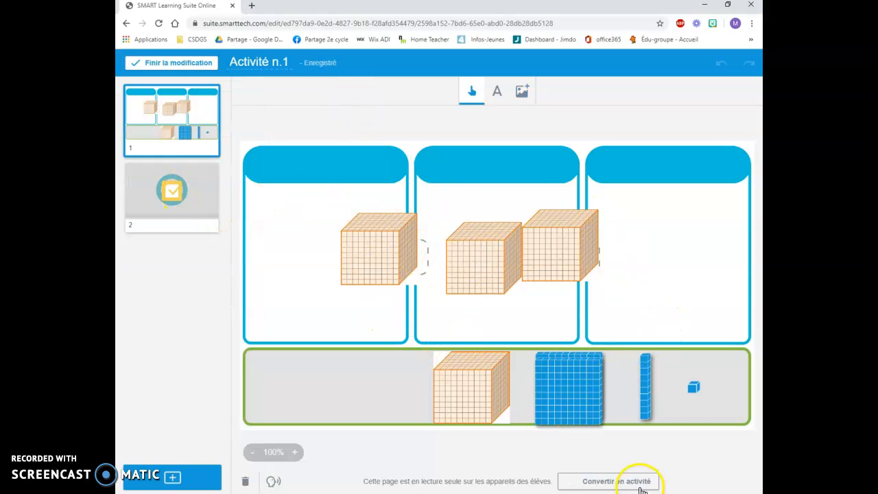
# Open the KWLQ activity on page 2 to view its categories, contribution type and student-name options, then close its settings
pyautogui.click(178, 198)
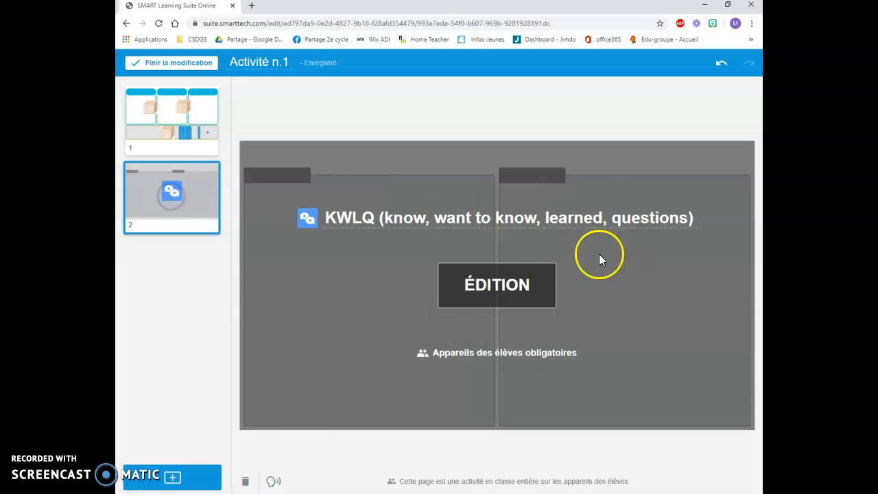
pyautogui.click(511, 294)
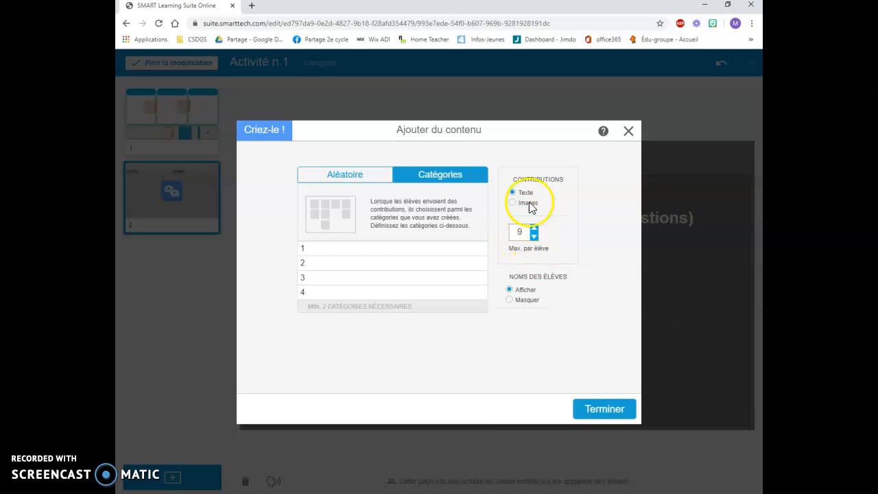
pyautogui.click(609, 413)
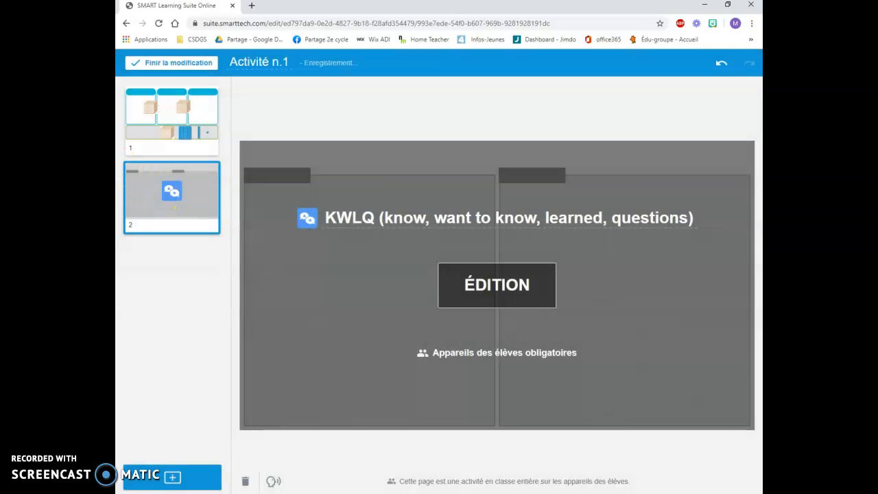
# Finish editing Activité n.1 and duplicate it in the library
pyautogui.click(187, 63)
pyautogui.moveTo(205, 304)
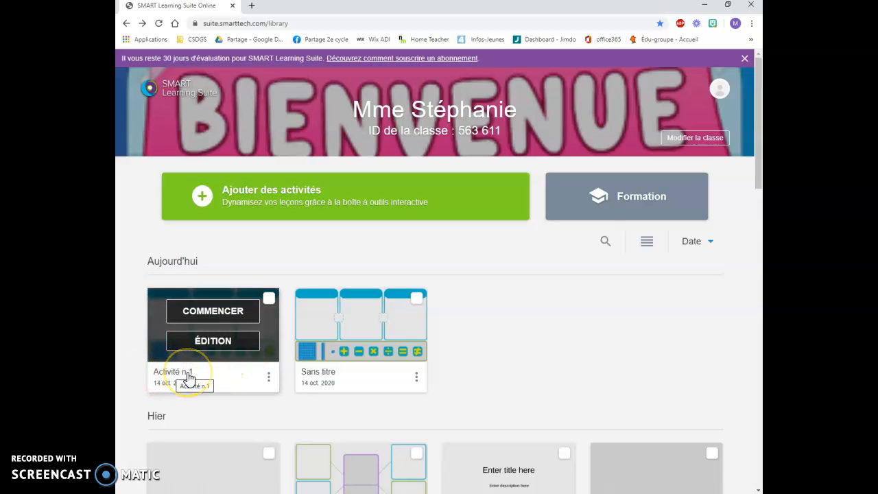
pyautogui.click(268, 376)
pyautogui.click(243, 332)
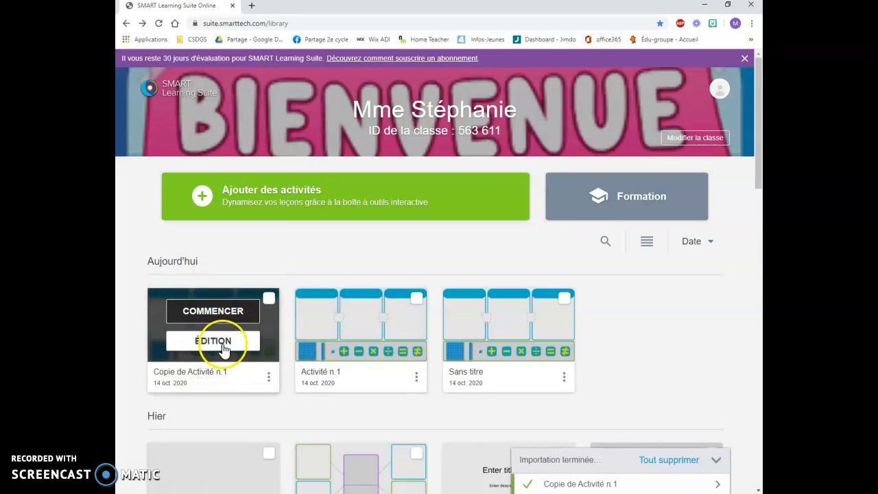
# Reopen the original Activité n.1 for editing and move the thousand-cube copies from the columns back onto the cube in the tray
pyautogui.click(355, 321)
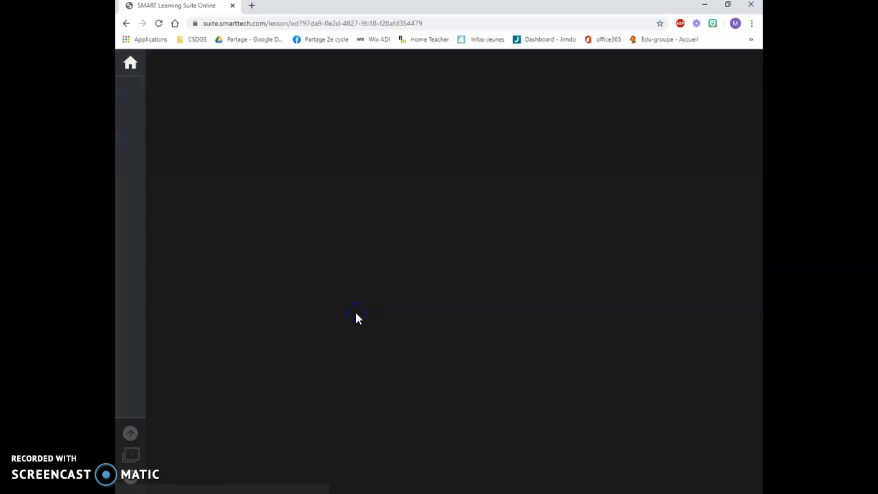
pyautogui.click(130, 64)
pyautogui.moveTo(382, 358)
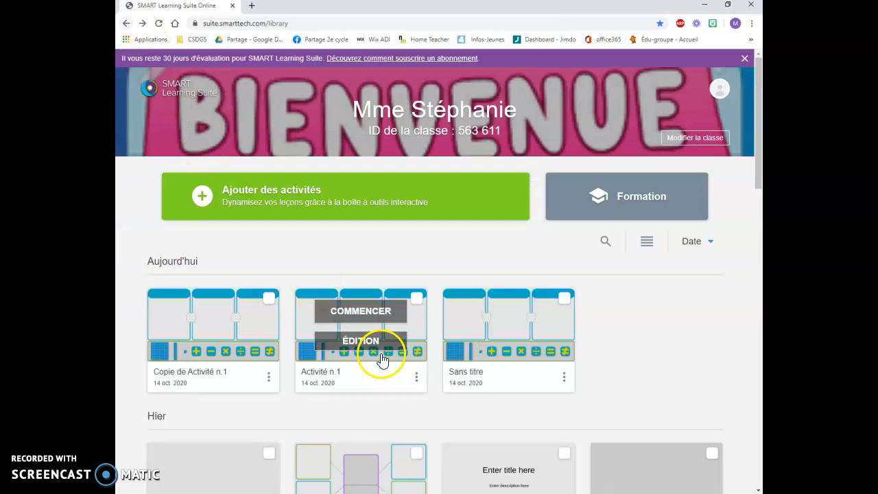
pyautogui.click(372, 342)
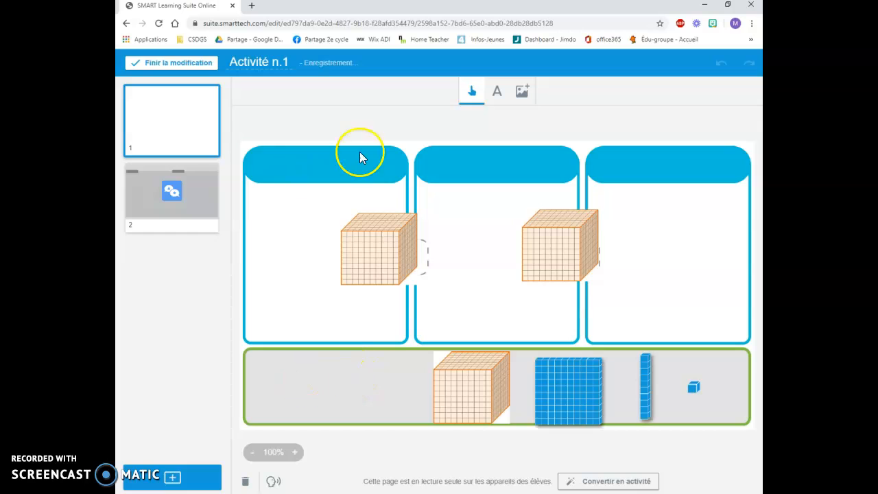
pyautogui.moveTo(401, 276); pyautogui.dragTo(466, 376)
pyautogui.moveTo(583, 267); pyautogui.dragTo(484, 397)
pyautogui.click(549, 229)
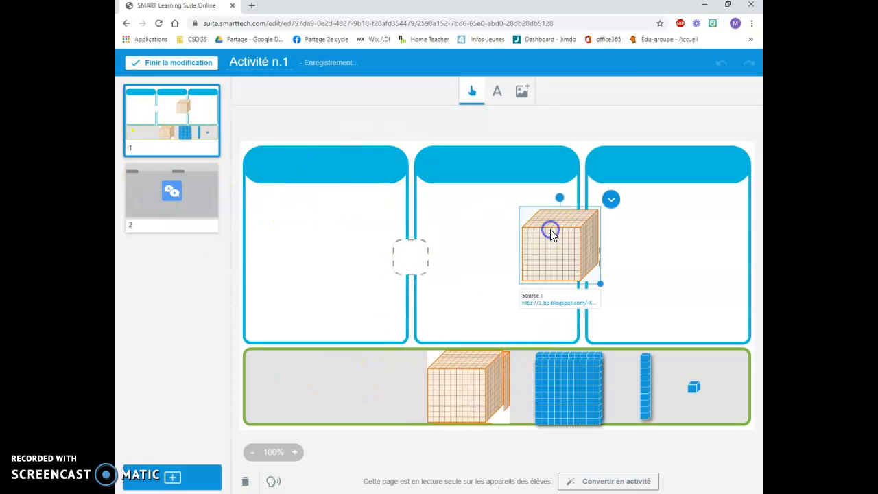
pyautogui.click(125, 25)
# Open Copie de Activité n.1 for editing and convert page 1 into an individually distributed activity
pyautogui.click(206, 320)
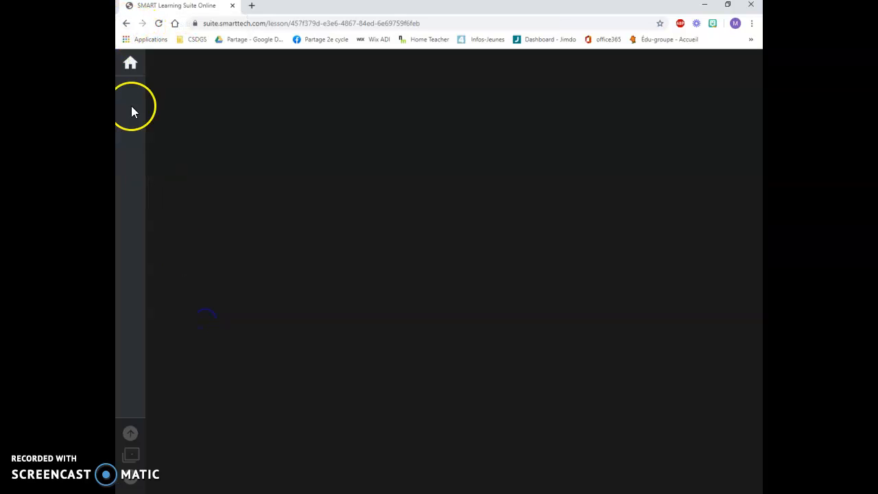
pyautogui.click(124, 24)
pyautogui.click(218, 337)
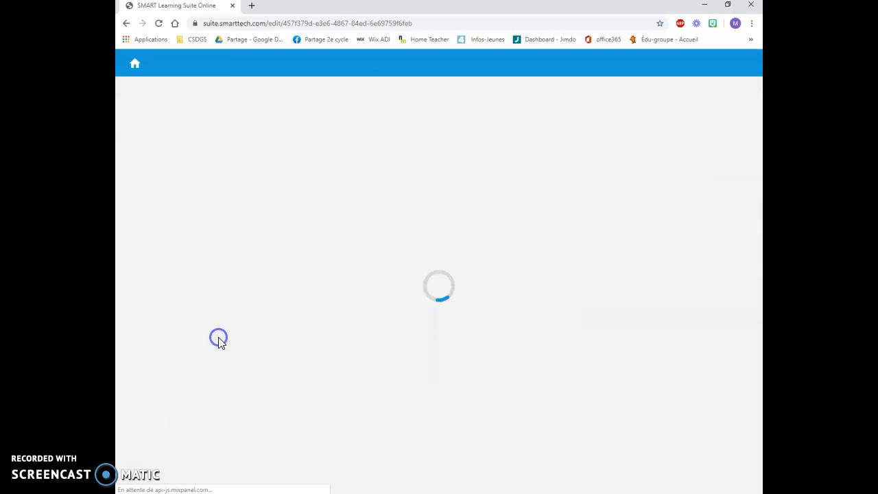
pyautogui.click(162, 128)
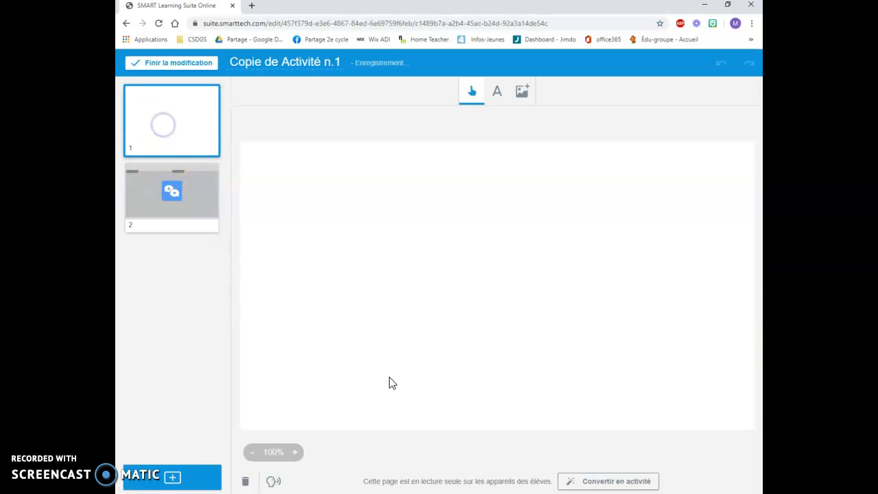
pyautogui.click(607, 481)
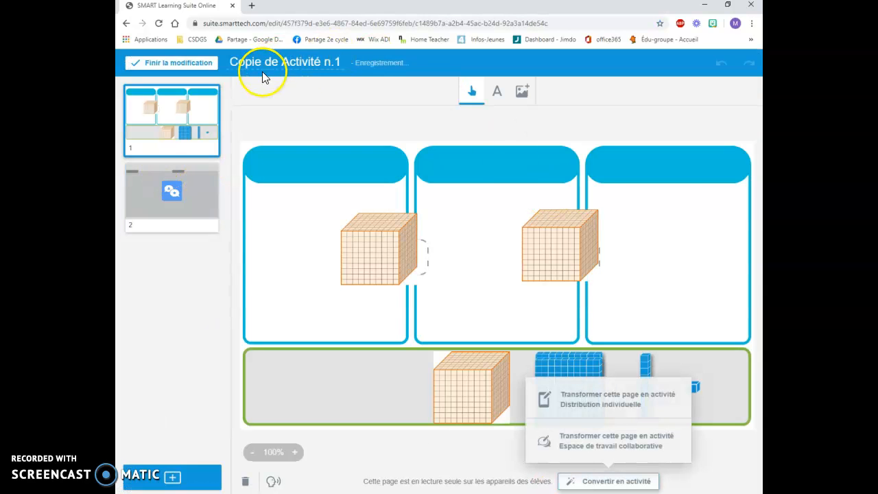
pyautogui.click(619, 410)
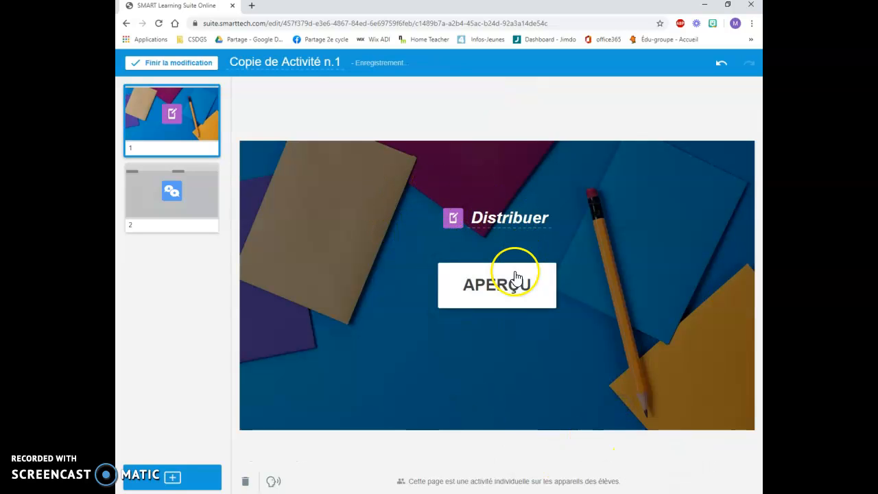
# Finish editing Copie de Activité n.1 and start it as a lesson
pyautogui.click(177, 66)
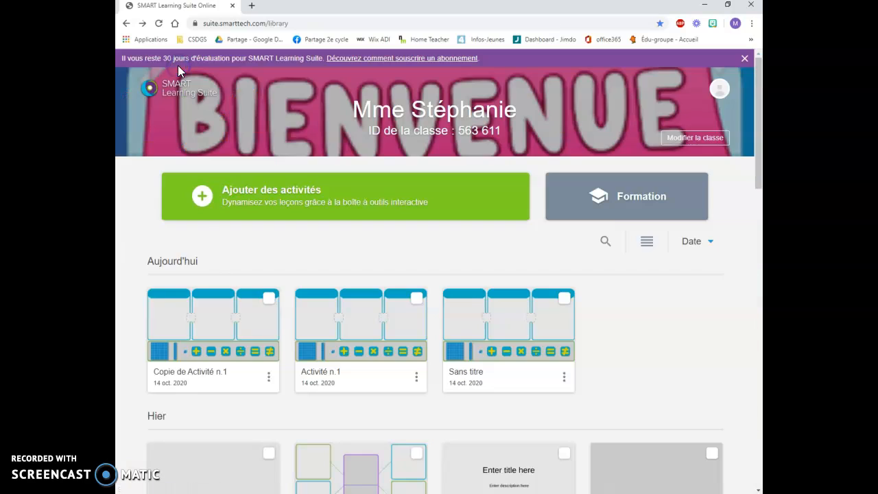
pyautogui.click(226, 314)
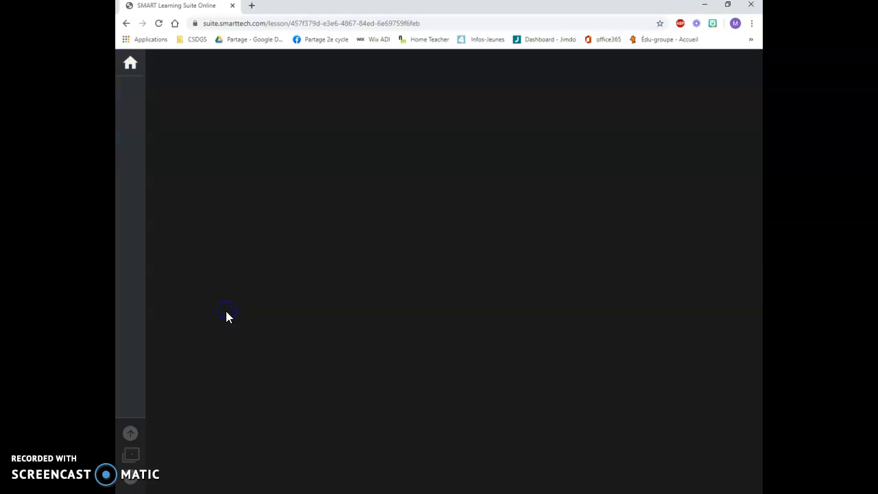